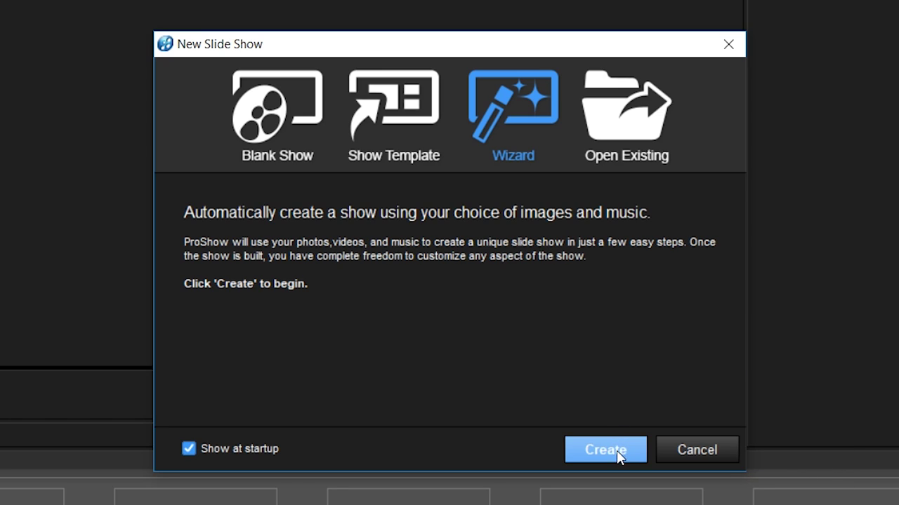
Step: Start a new show with the Wizard, skipping the introduction, and browse the theme list
left_click(615, 453)
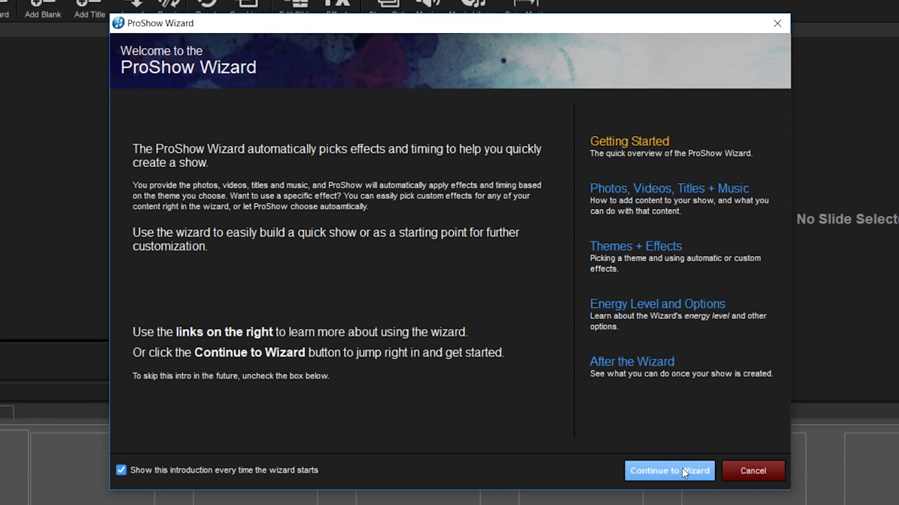
left_click(684, 471)
scroll(248, 280, "down", 1)
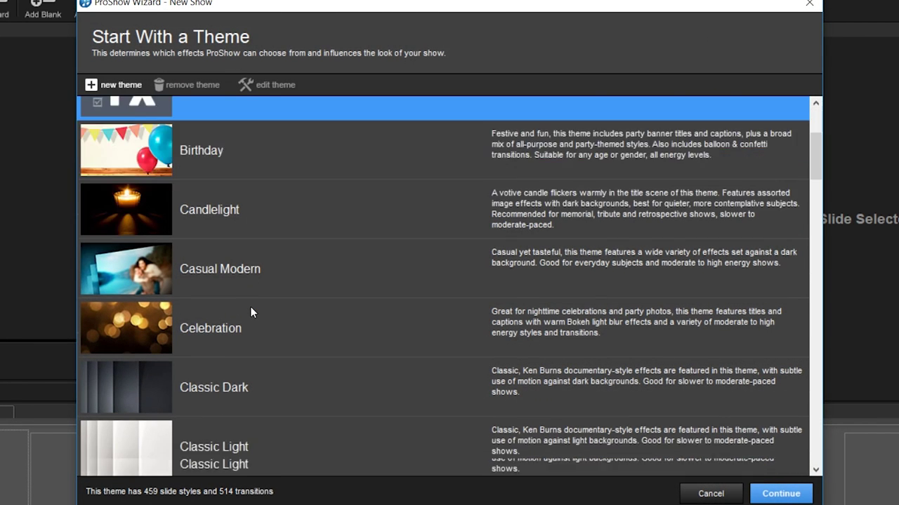
scroll(250, 308, "down", 5)
scroll(252, 311, "down", 7)
scroll(255, 320, "down", 5)
scroll(255, 323, "down", 5)
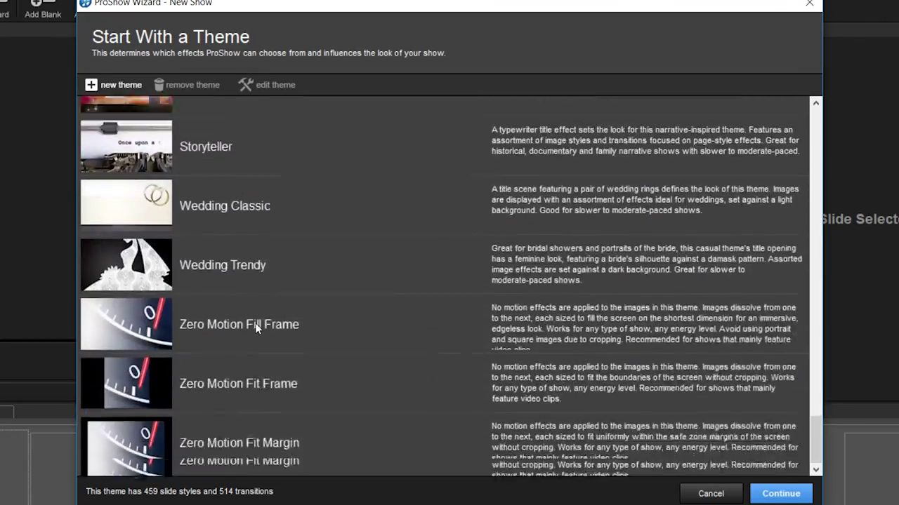
scroll(255, 323, "up", 3)
scroll(255, 323, "up", 2)
Step: After trying Simplicity Light, choose the All Effects theme and continue
left_click(259, 300)
scroll(282, 182, "up", 5)
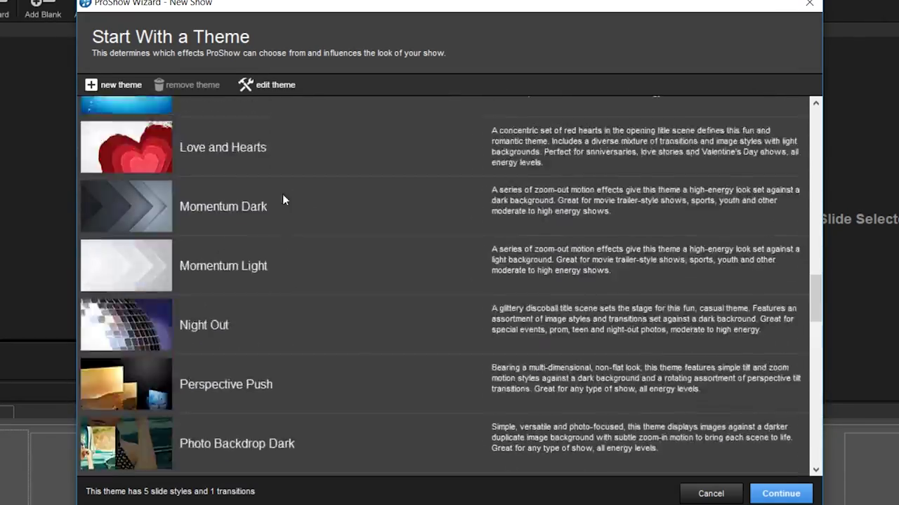
scroll(283, 225, "up", 5)
scroll(284, 251, "up", 5)
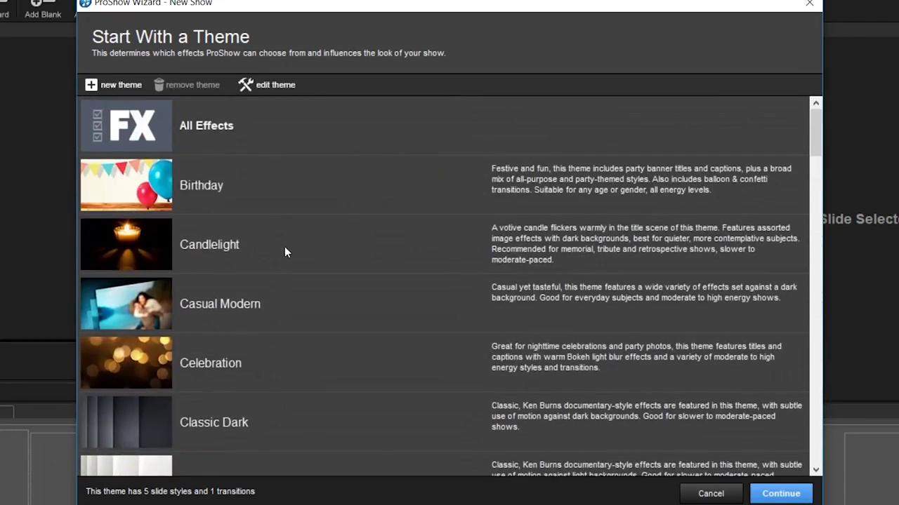
left_click(181, 130)
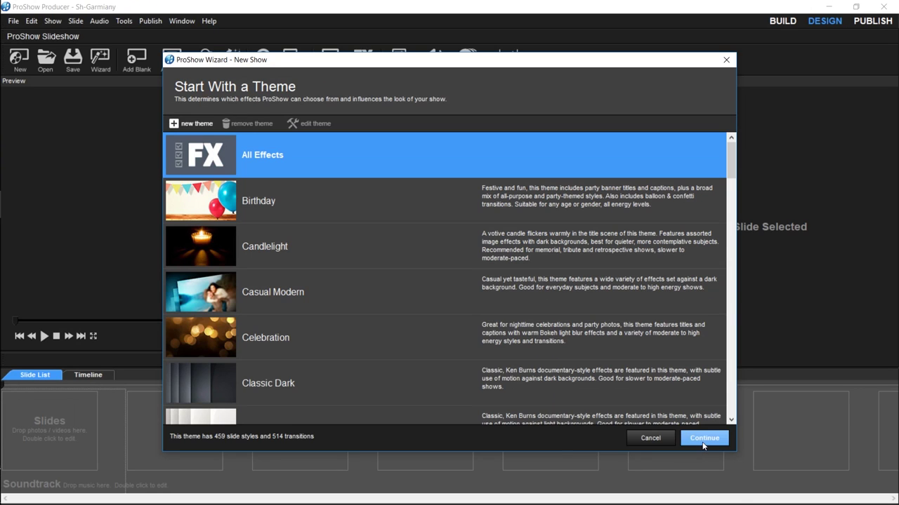
left_click(780, 493)
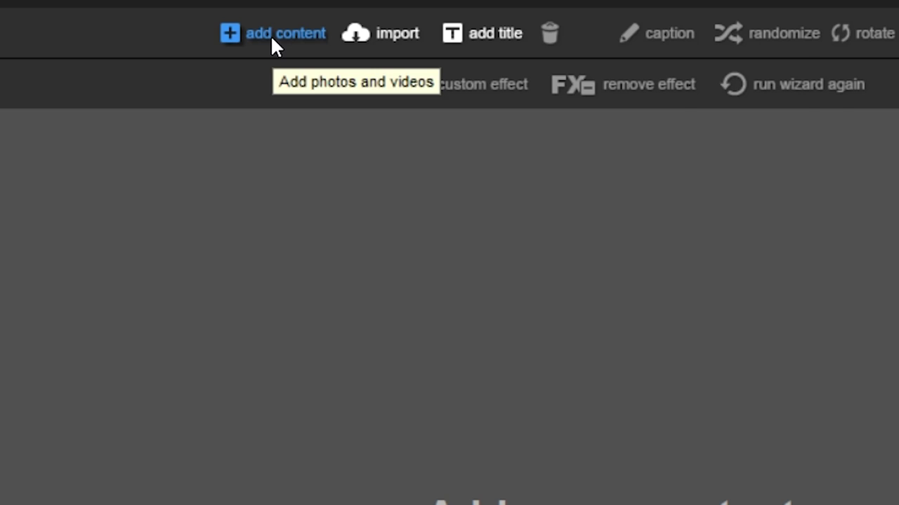
Step: Add all 56 game thumbnails, from Angry Birds Go! to Zombie Tsunami, to the show
left_click(273, 35)
left_click(226, 137)
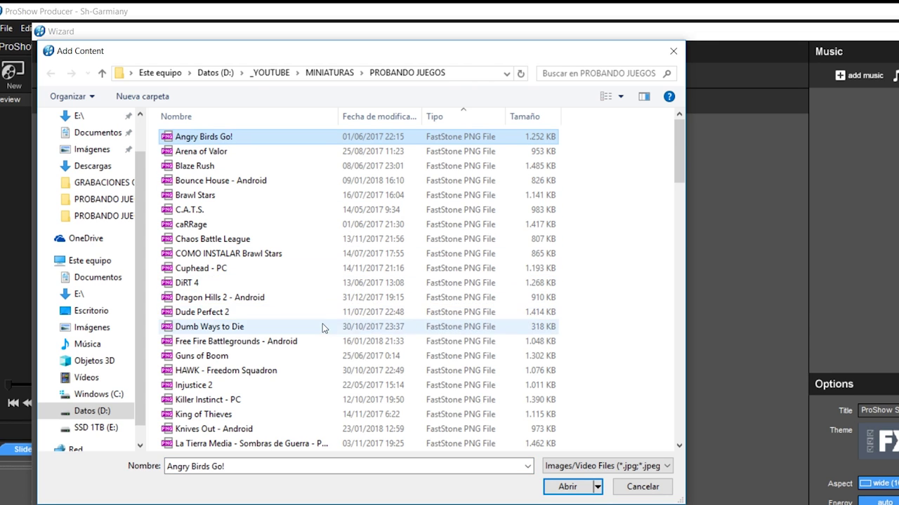
scroll(323, 324, "down", 12)
left_click(393, 414, "shift")
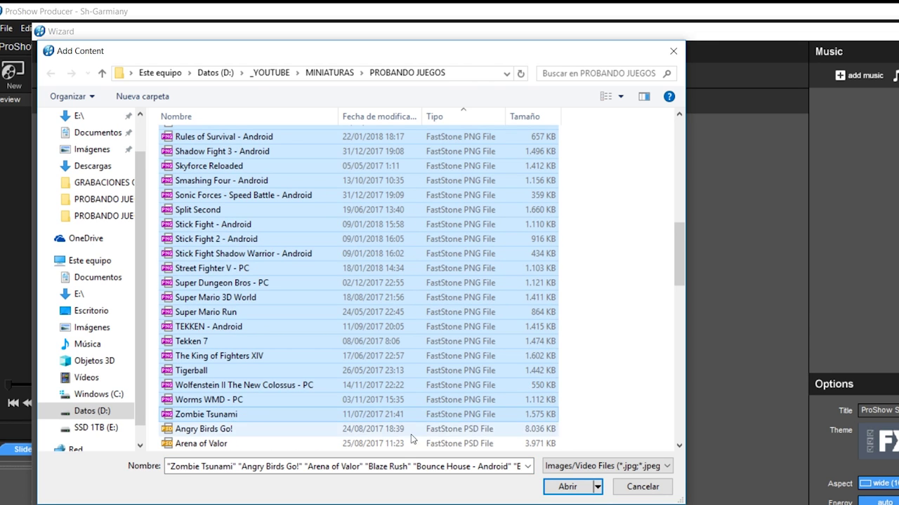
left_click(568, 486)
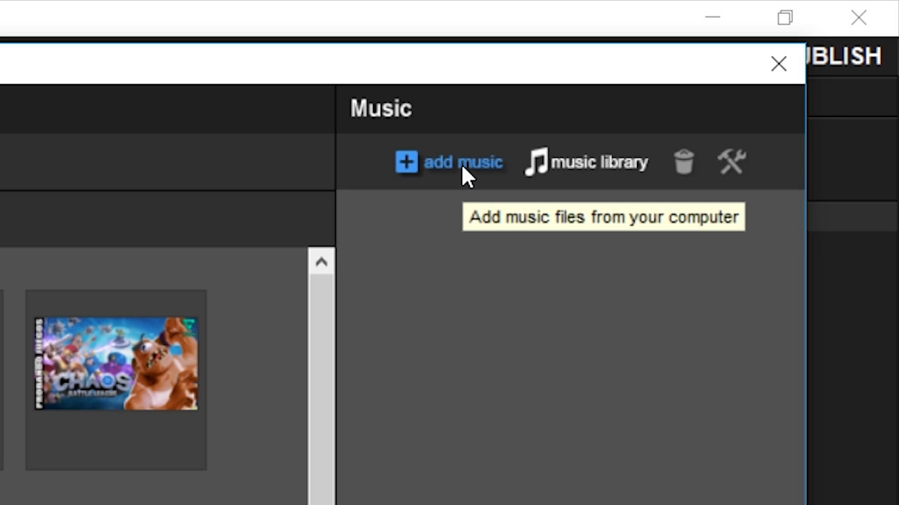
Step: Add the Alan Walker - Fade song as the show's music
left_click(461, 165)
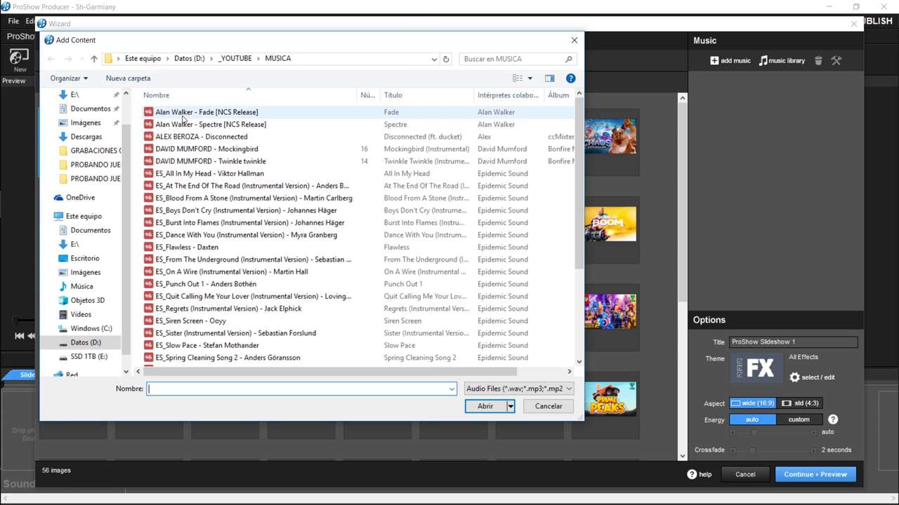
left_click(179, 113)
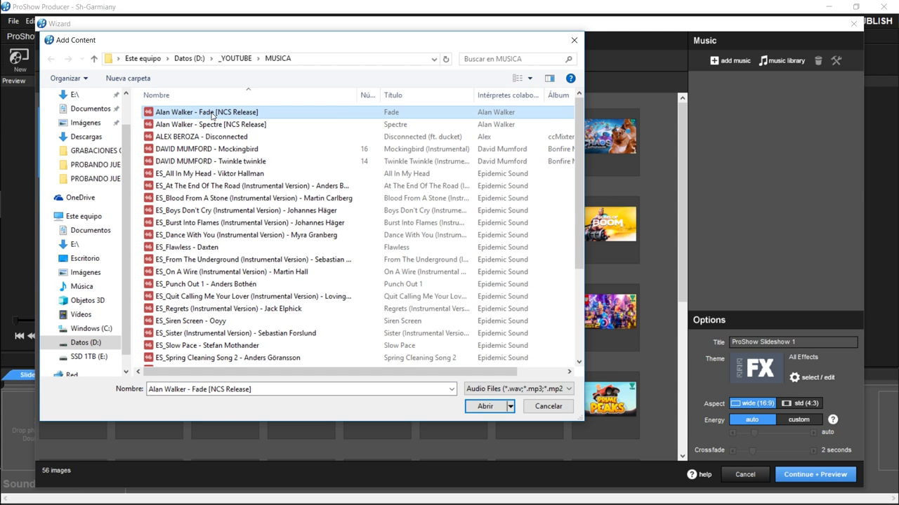
double_click(211, 115)
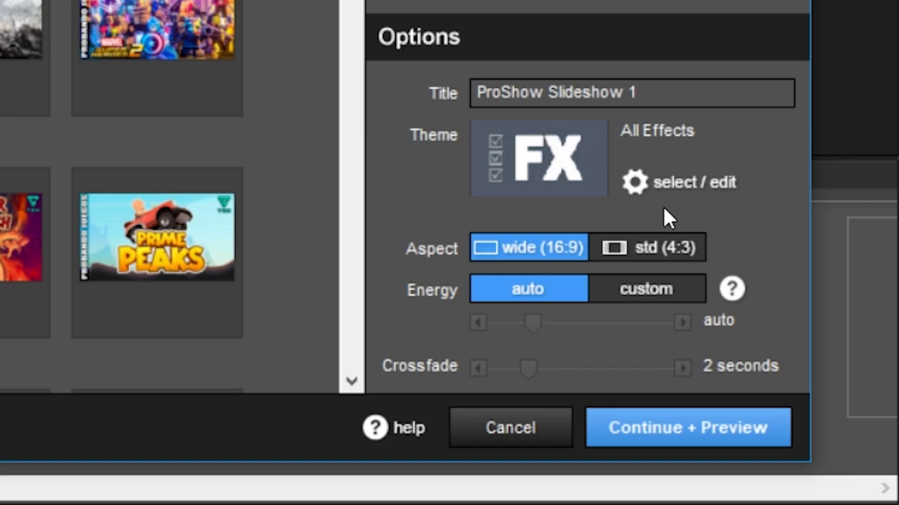
Step: Compare the Birthday and Casual Modern themes, then confirm All Effects
left_click(649, 184)
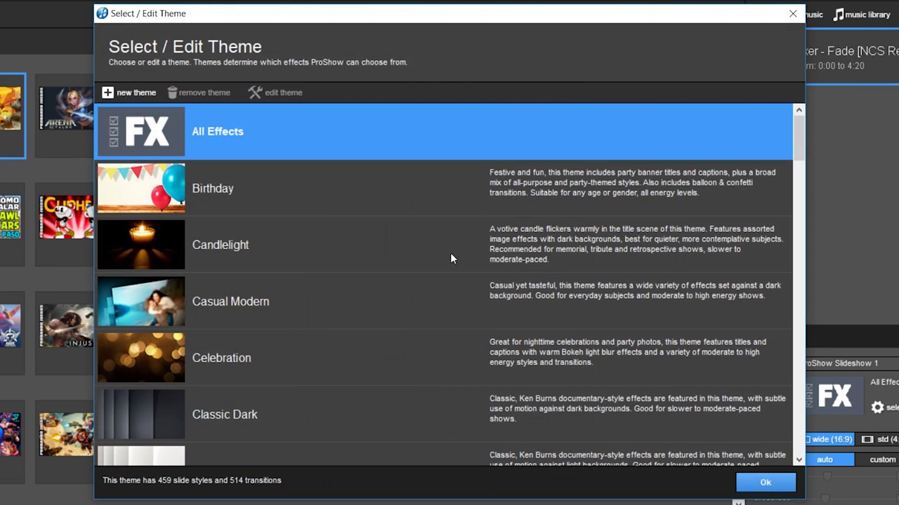
left_click(214, 207)
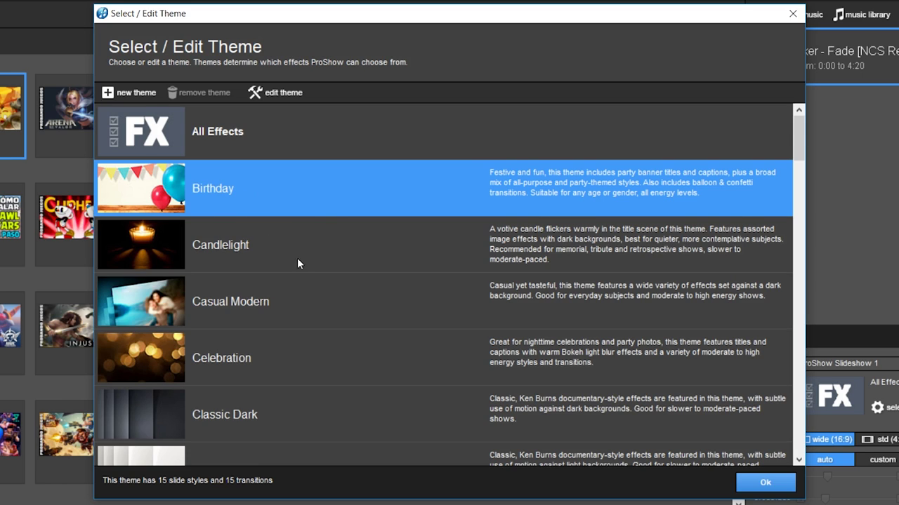
left_click(242, 302)
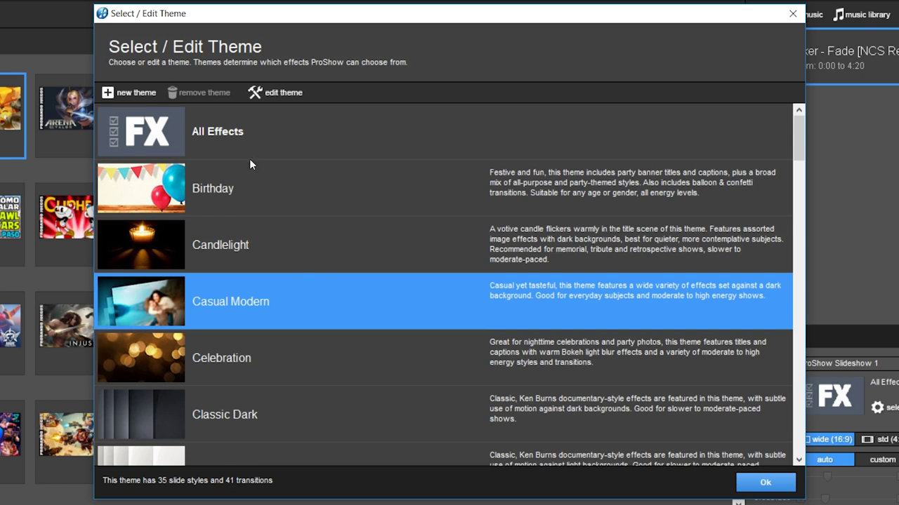
left_click(210, 137)
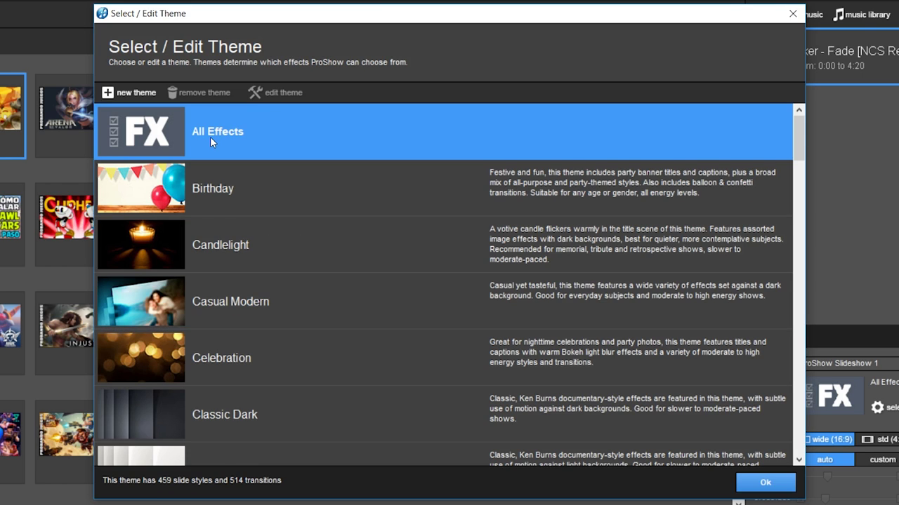
left_click(765, 482)
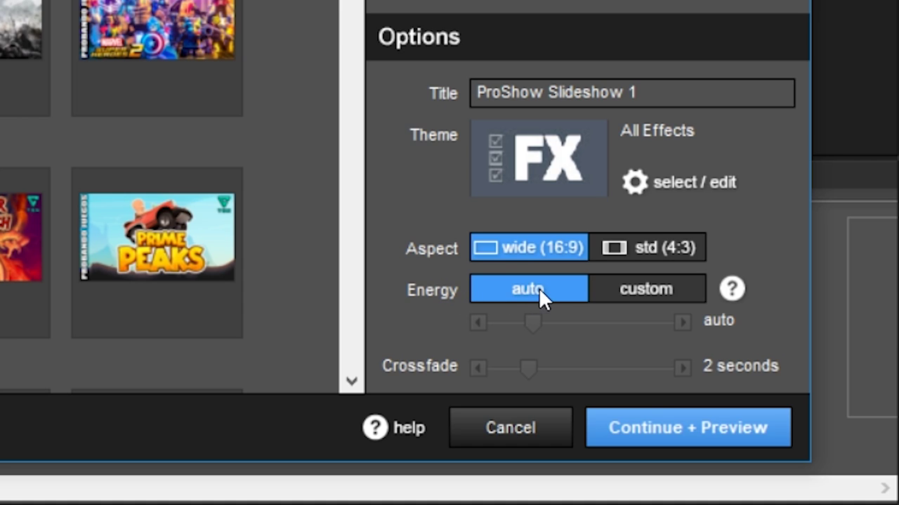
Step: Set the energy to a custom level of 90% and build the show with preview
left_click(633, 290)
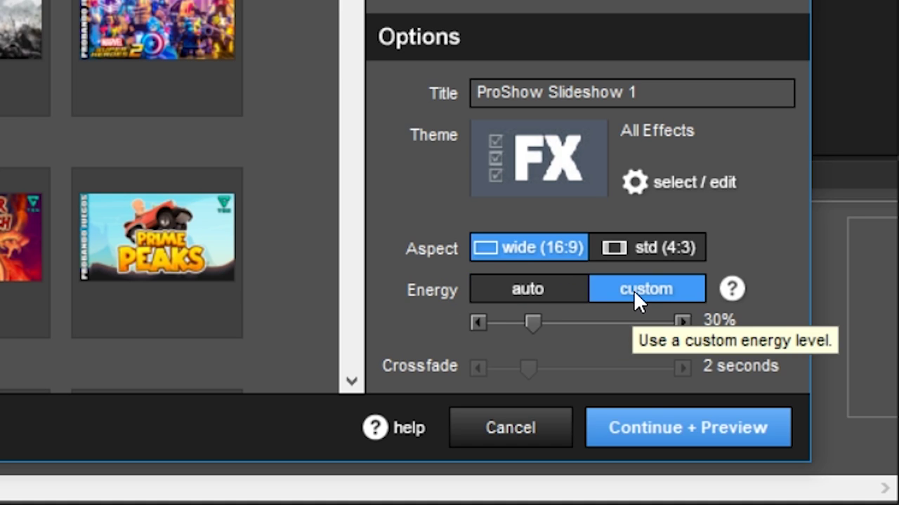
left_click(515, 286)
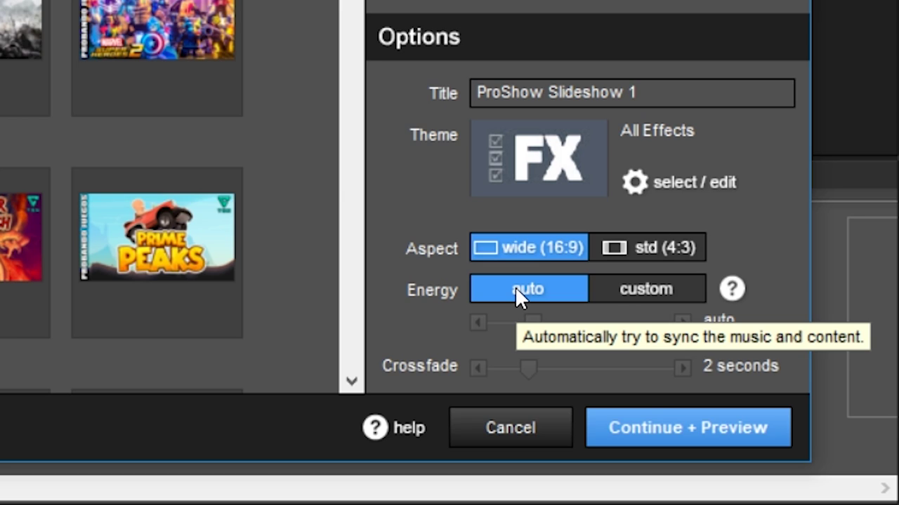
left_click(616, 288)
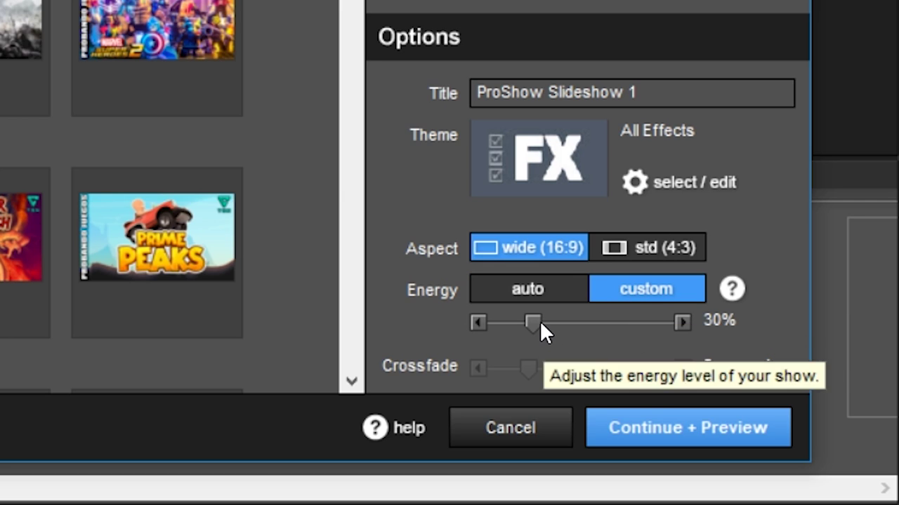
left_click_drag(539, 321, 680, 328)
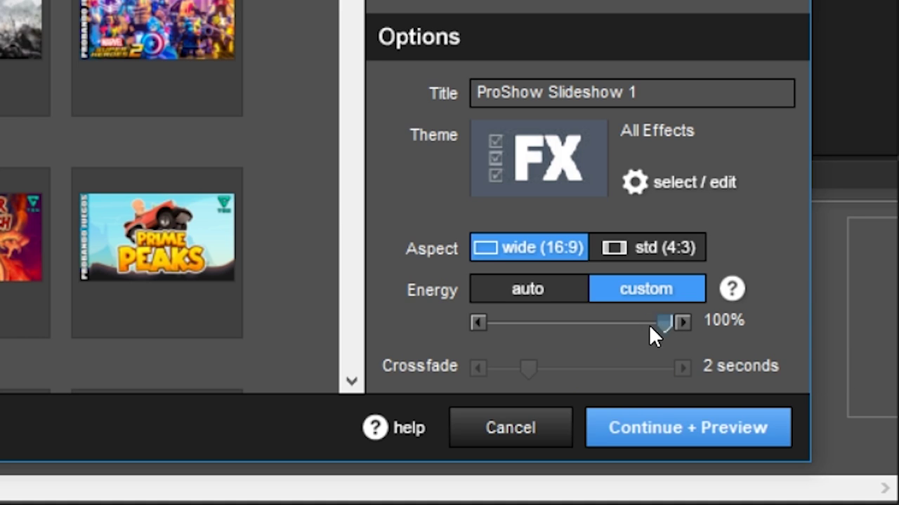
left_click_drag(650, 324, 429, 324)
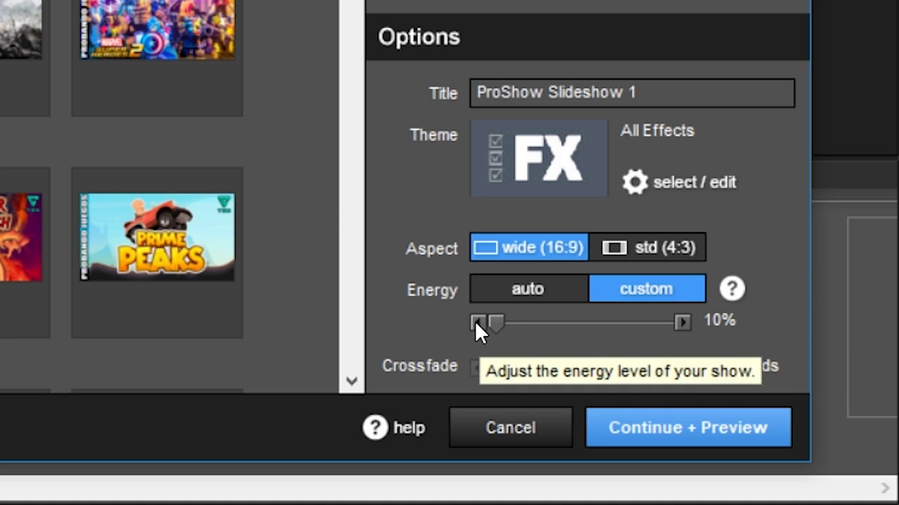
left_click_drag(497, 323, 647, 324)
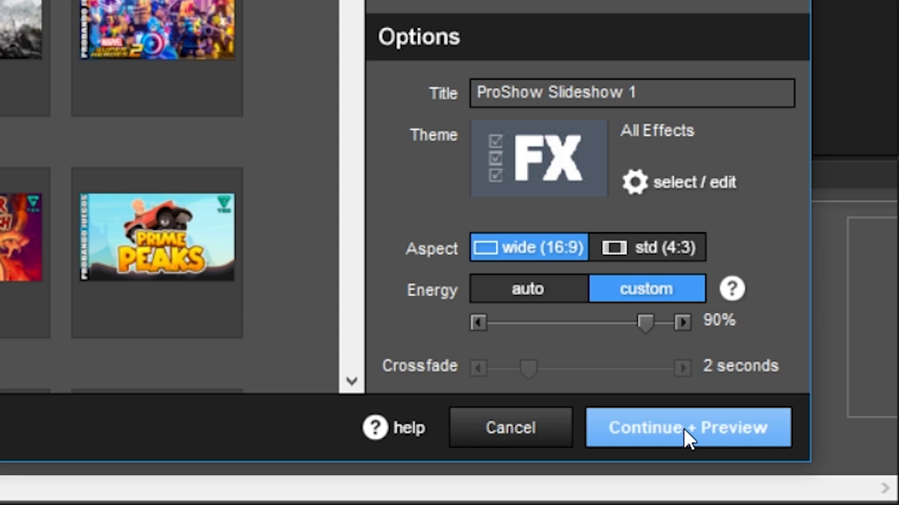
left_click(683, 427)
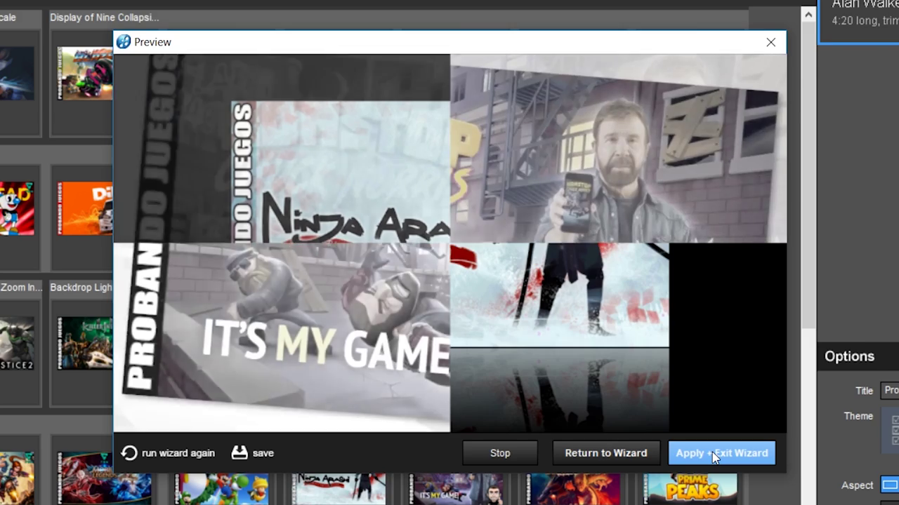
Step: Apply the generated 26-slide show and exit the Wizard
left_click(714, 455)
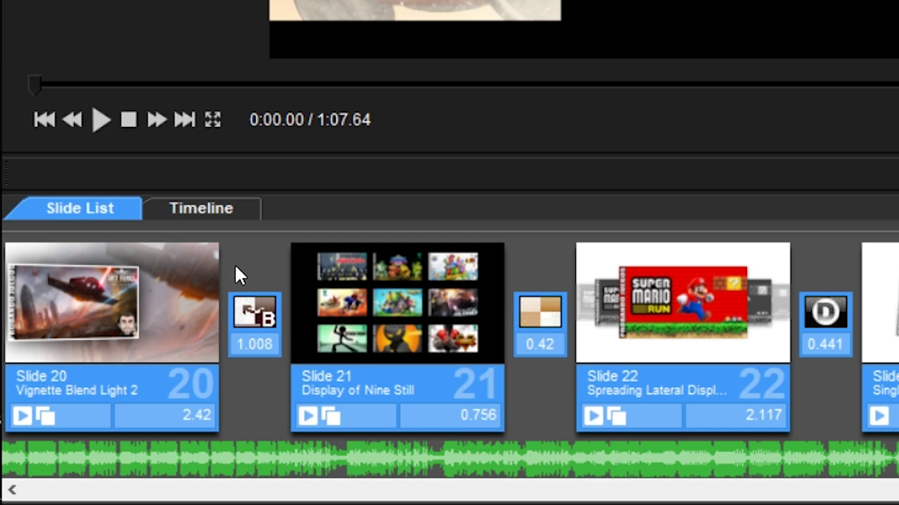
Step: Switch to the Timeline view, scroll back to the start, and select slide 3
left_click(205, 209)
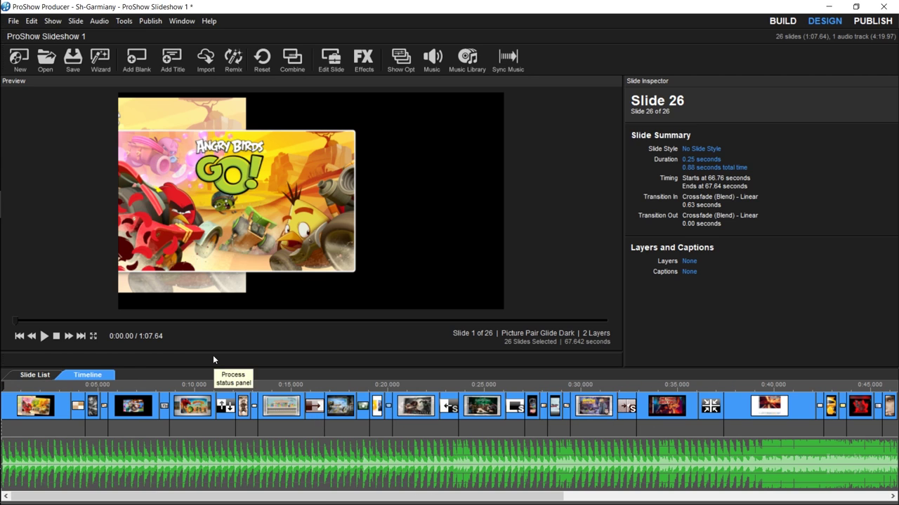
scroll(664, 404, "up", 10)
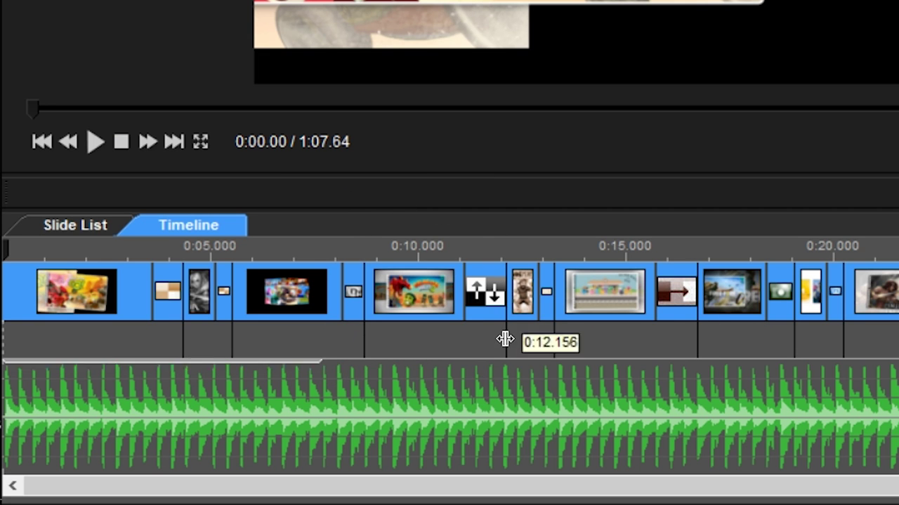
left_click(290, 301)
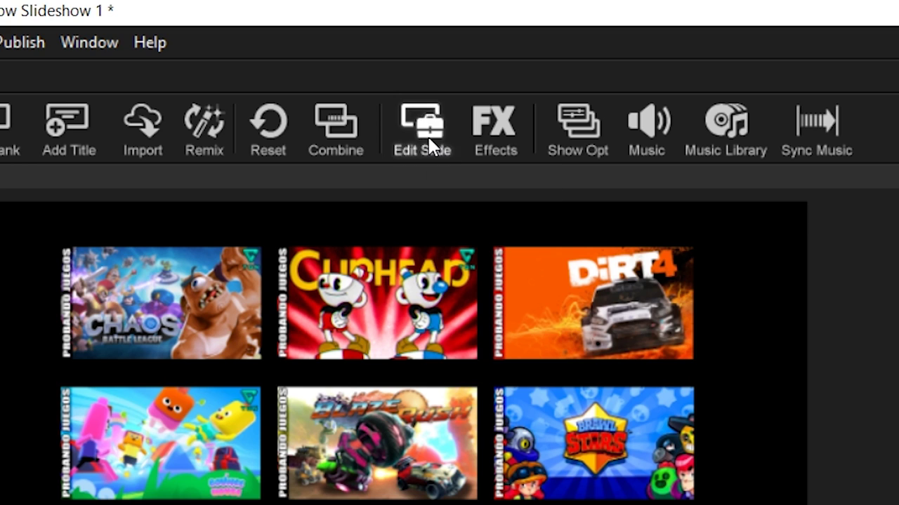
left_click(429, 141)
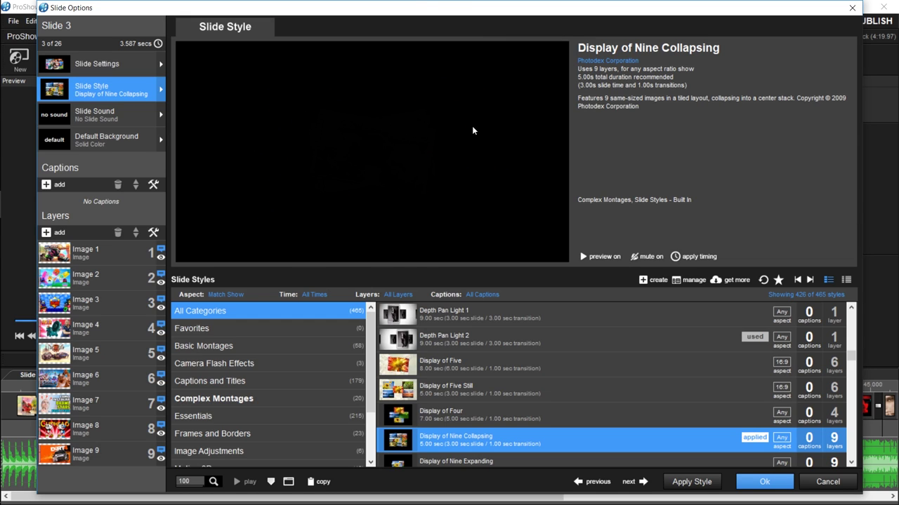
left_click(449, 414)
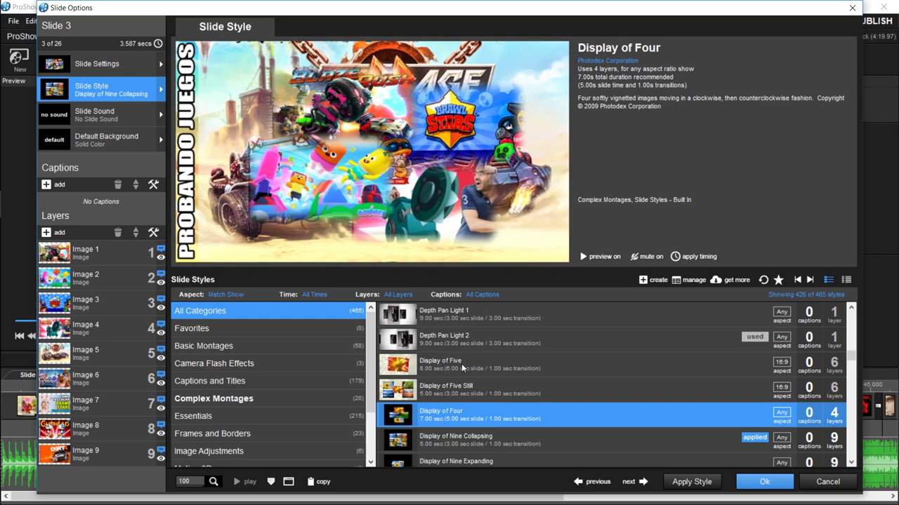
left_click(467, 341)
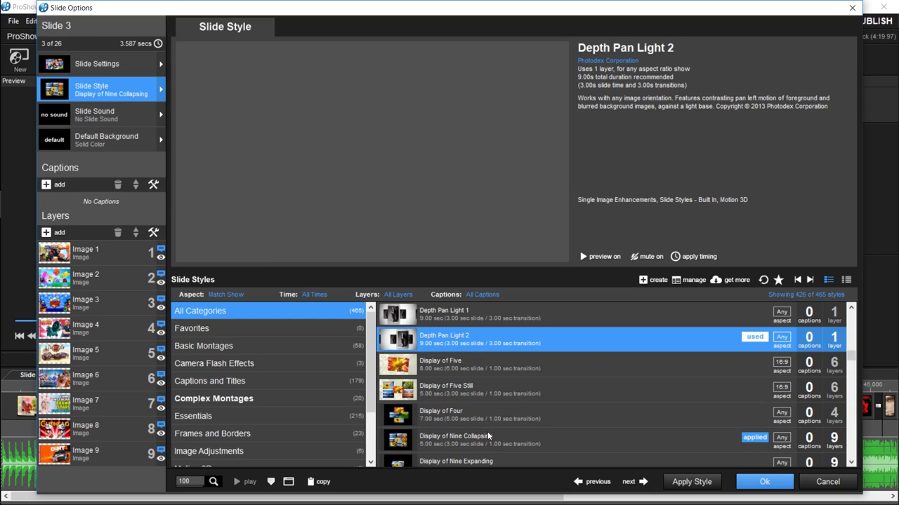
scroll(485, 421, "down", 5)
left_click(456, 414)
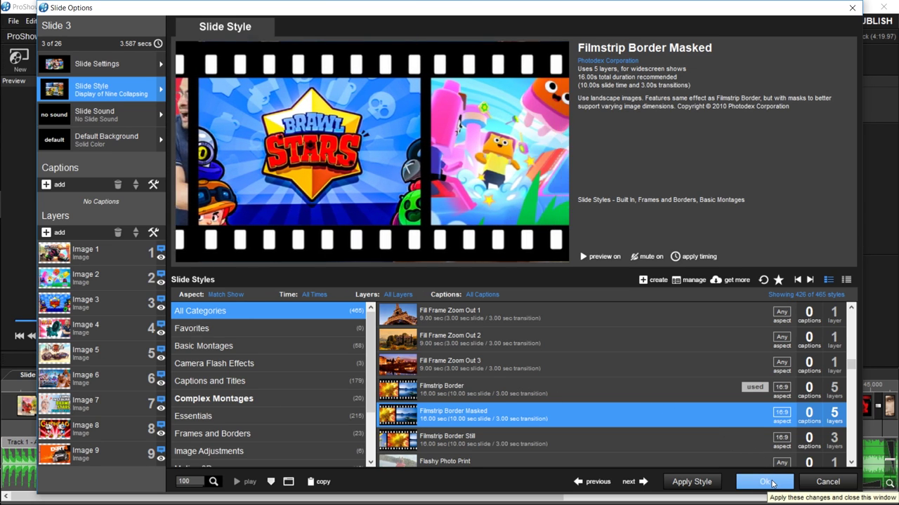
left_click(765, 482)
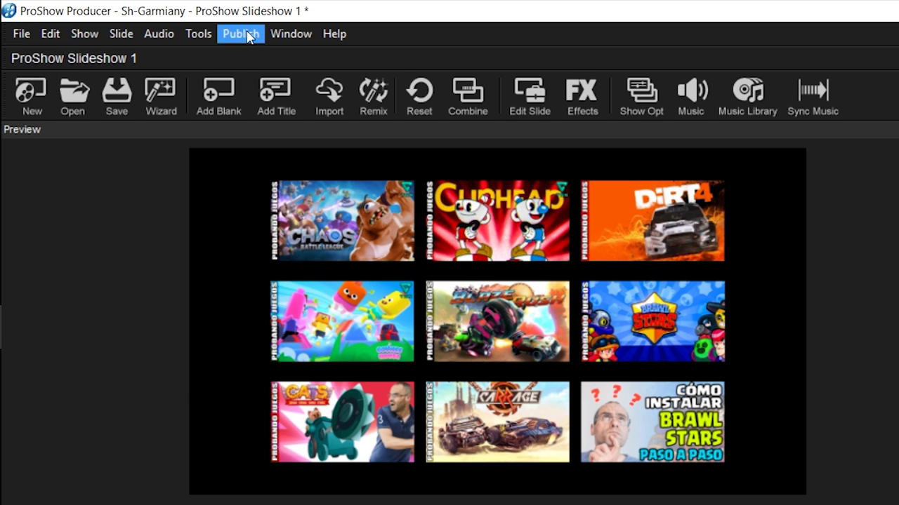
Step: Start a Custom Video File export with type Custom and MPEG 4 format
left_click(250, 37)
mouse_move(322, 429)
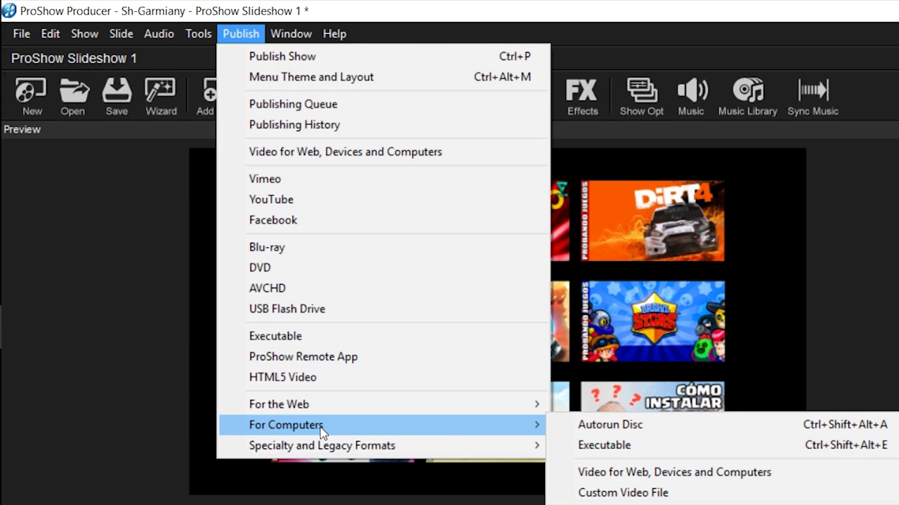
left_click(627, 493)
left_click(428, 79)
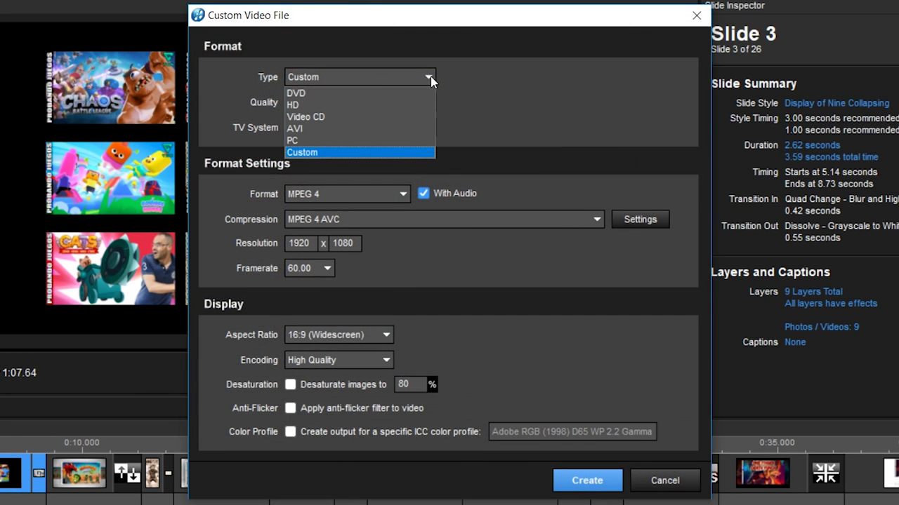
left_click(341, 153)
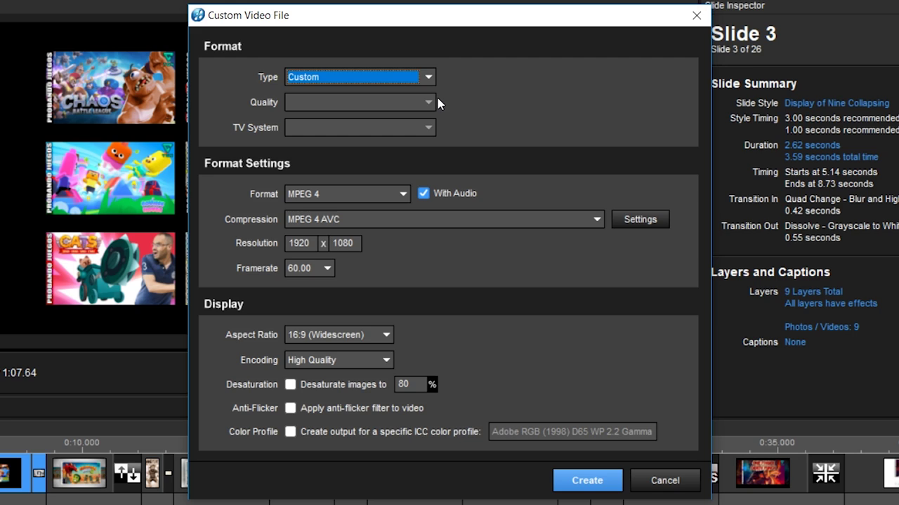
left_click(402, 197)
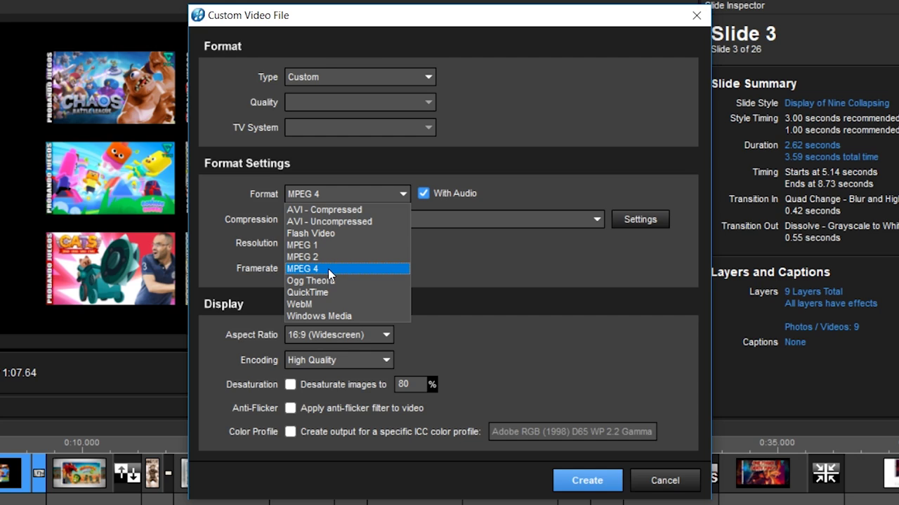
left_click(329, 270)
Step: Set MPEG 4 AVC compression, 1080 resolution, 60.00 fps, 16:9 aspect, and High Quality encoding
left_click(597, 219)
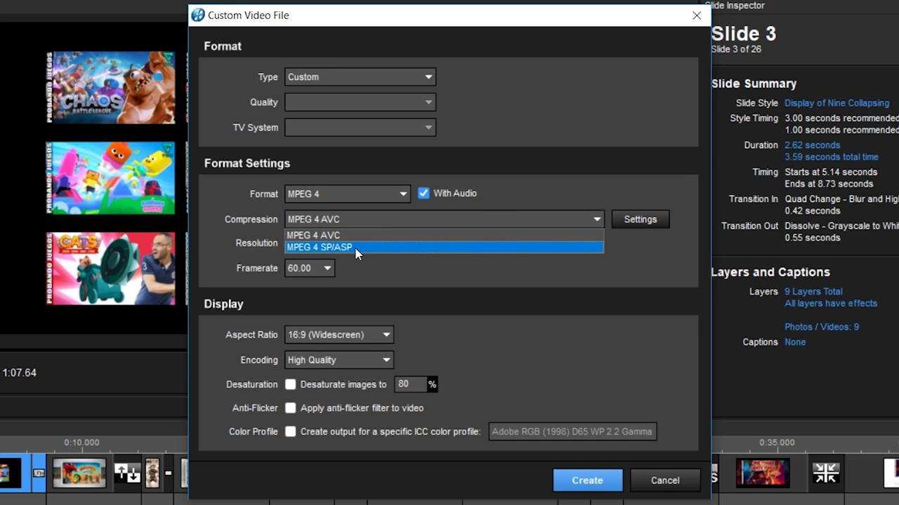
left_click(337, 235)
double_click(296, 243)
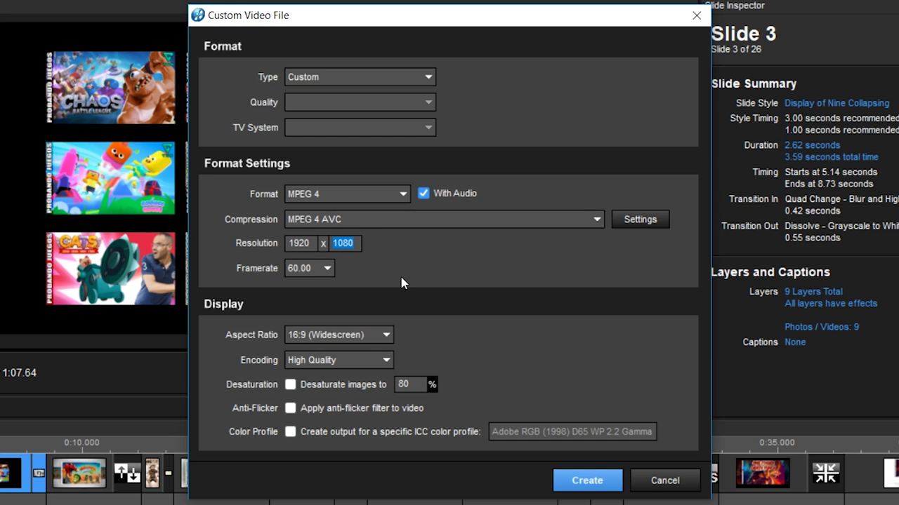
left_click(327, 269)
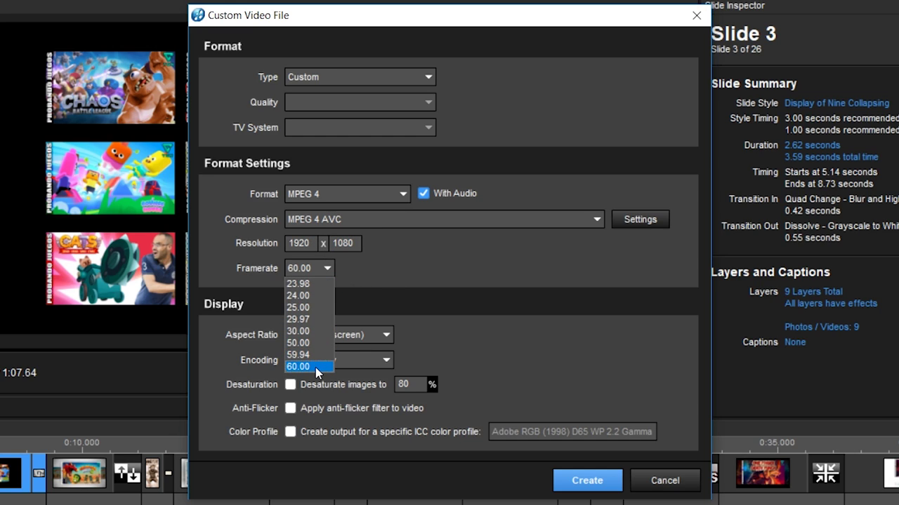
left_click(316, 367)
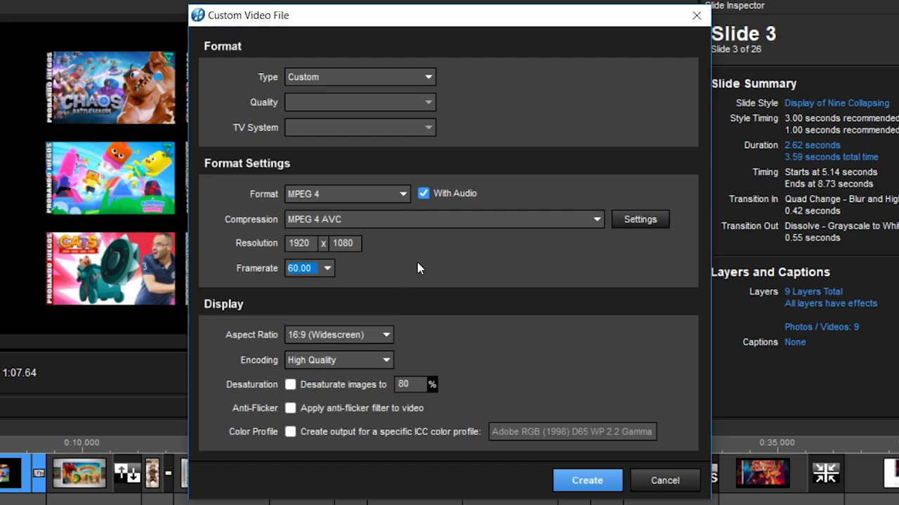
left_click(377, 334)
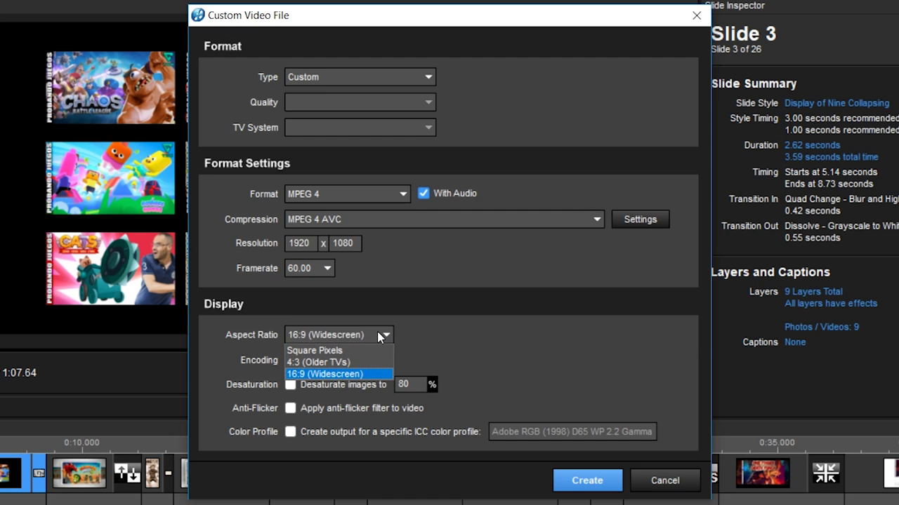
left_click(377, 335)
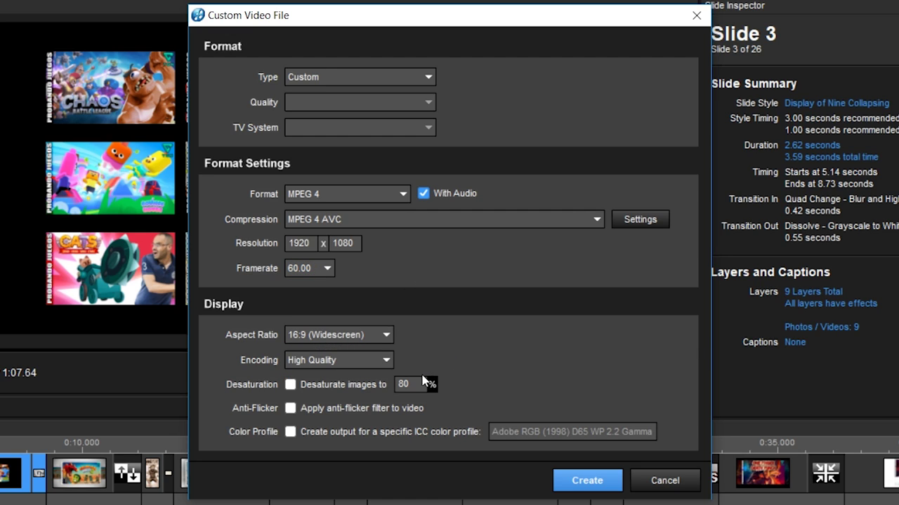
left_click(383, 364)
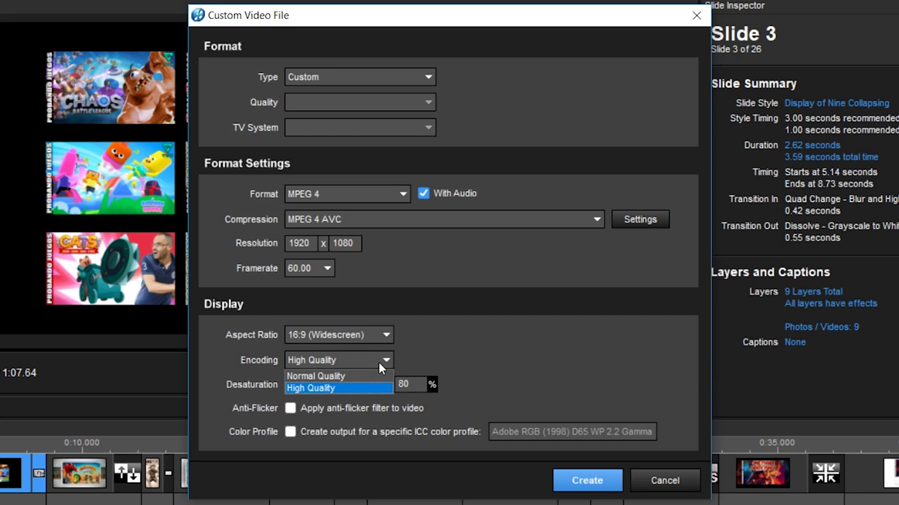
left_click(343, 389)
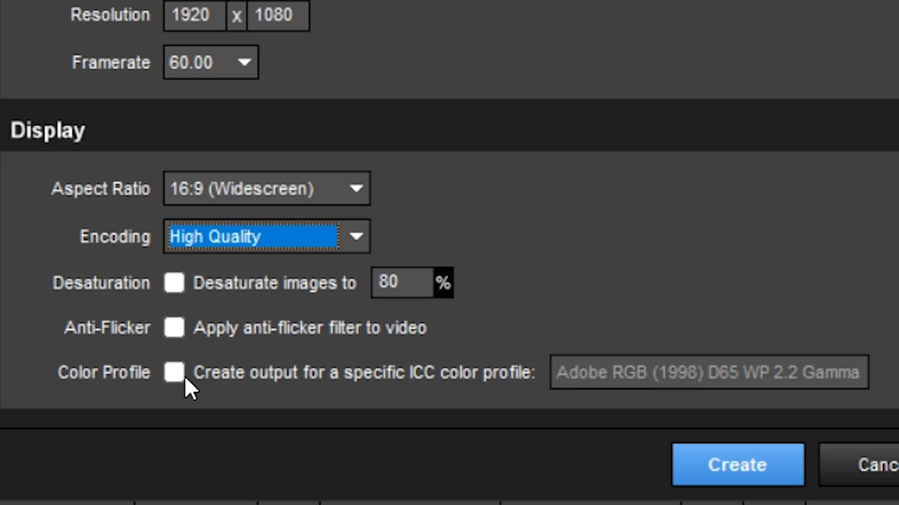
left_click(174, 330)
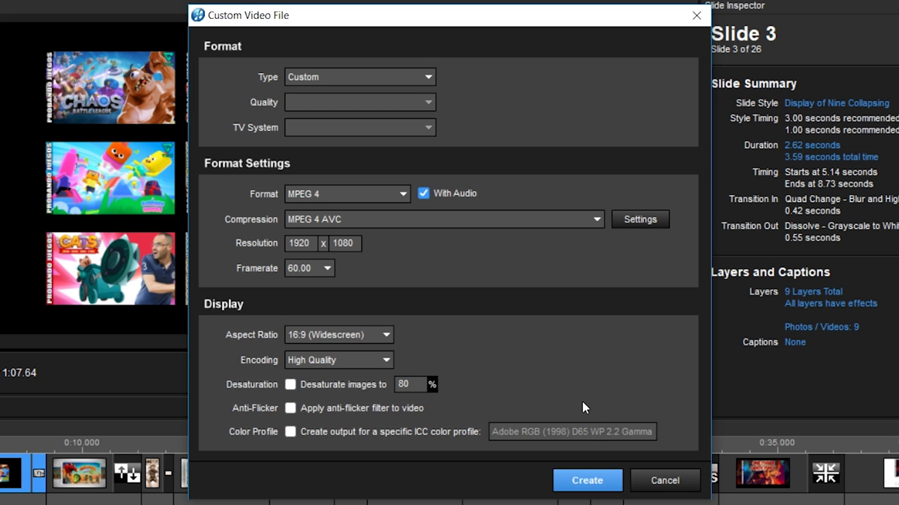
Step: Save the video as montaje.mp4 in the photodex folder to begin rendering
left_click(596, 481)
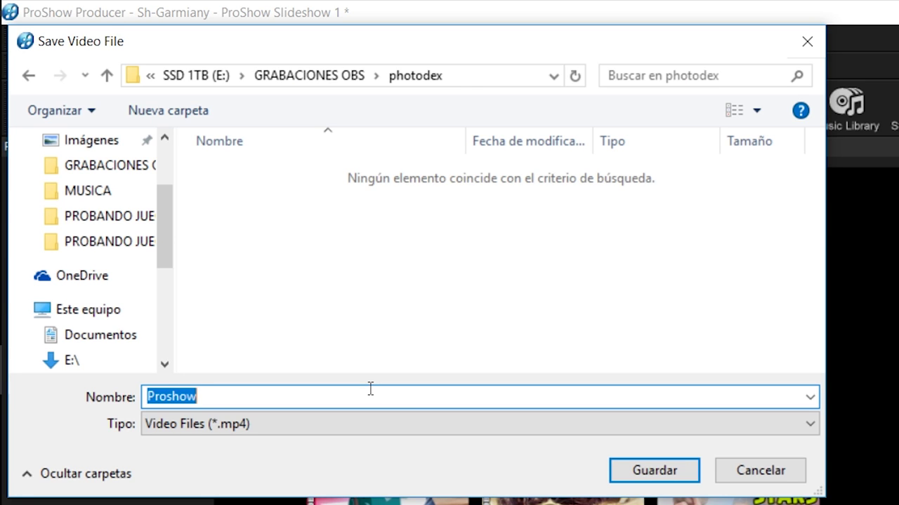
type("montaje fotos")
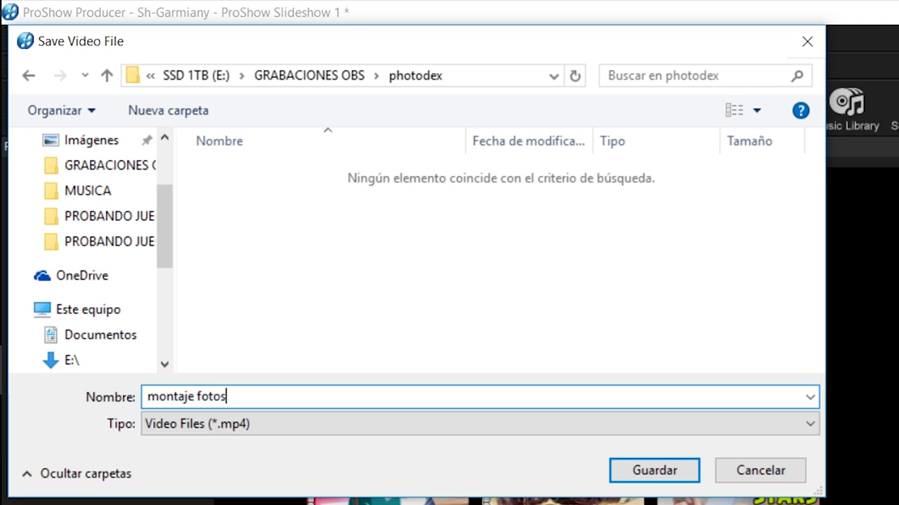
key("Return")
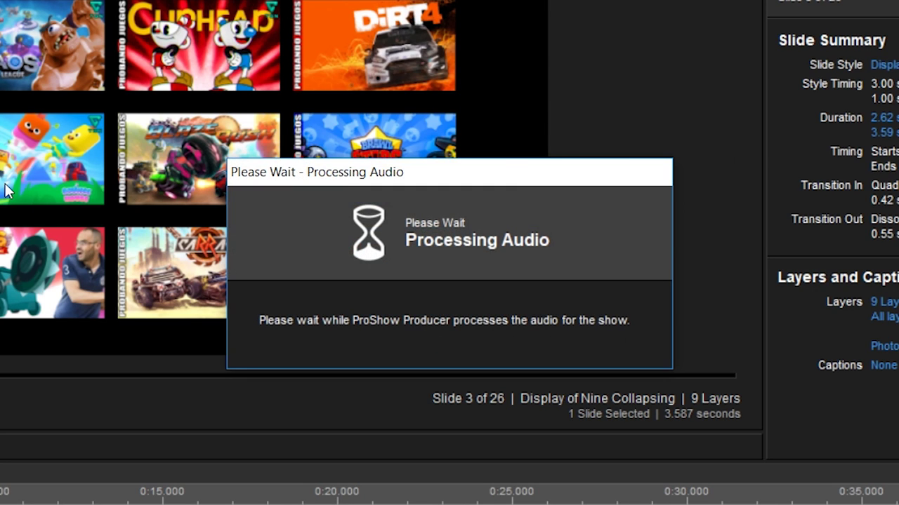